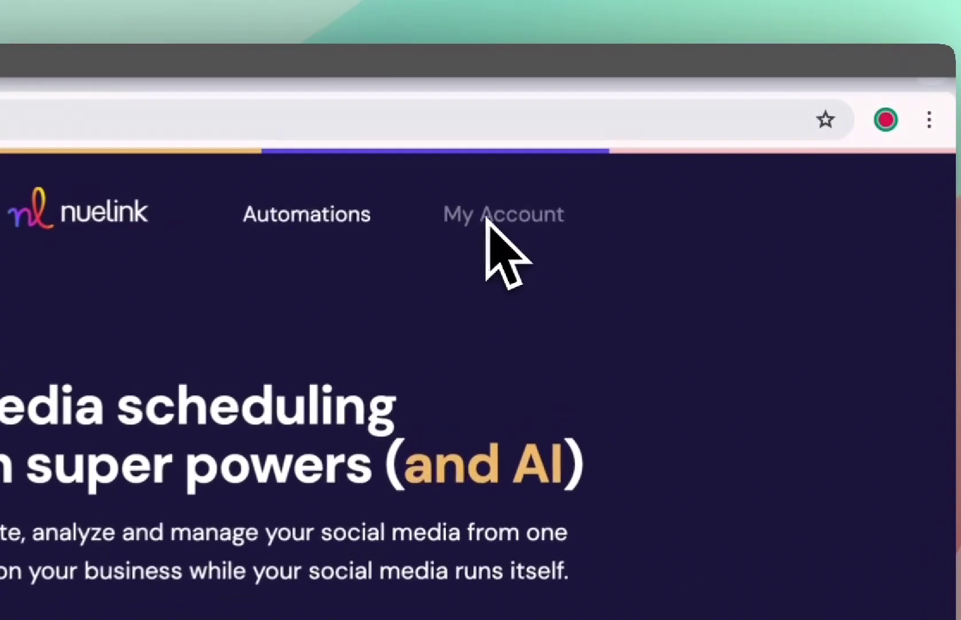
# Step: Enter the account dashboard from the Nuelink homepage through My Account
pyautogui.click(691, 131)
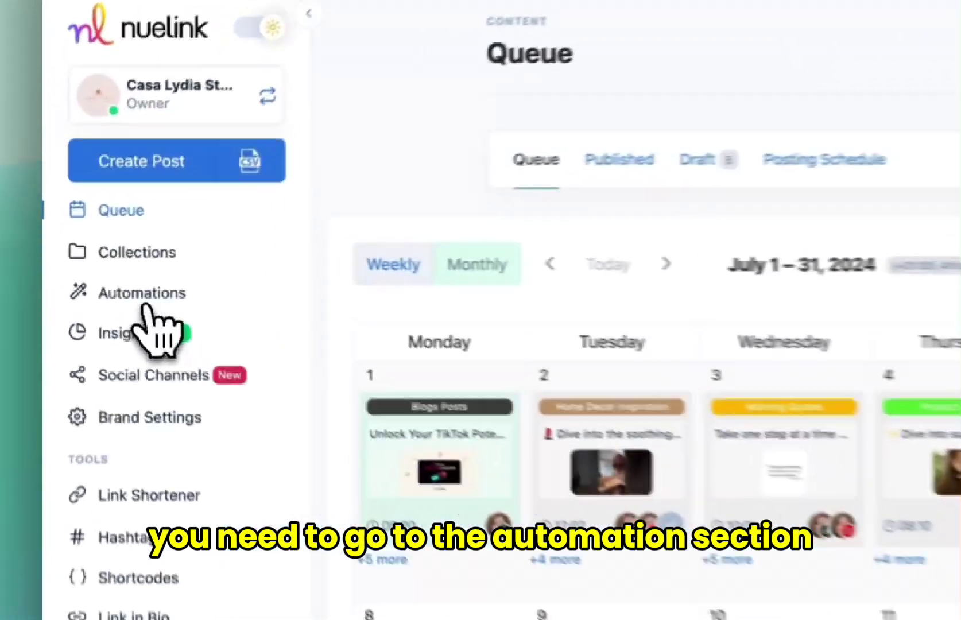
# Step: Begin a Facebook Reviews automation from the Reviews types and list the available Facebook channels
pyautogui.click(98, 269)
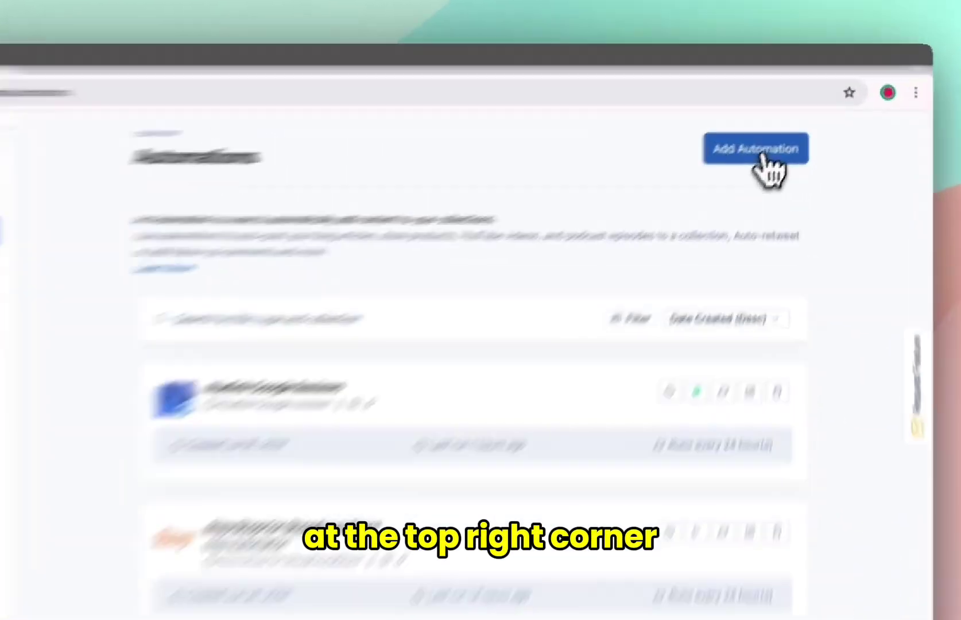
pyautogui.click(765, 156)
pyautogui.click(224, 265)
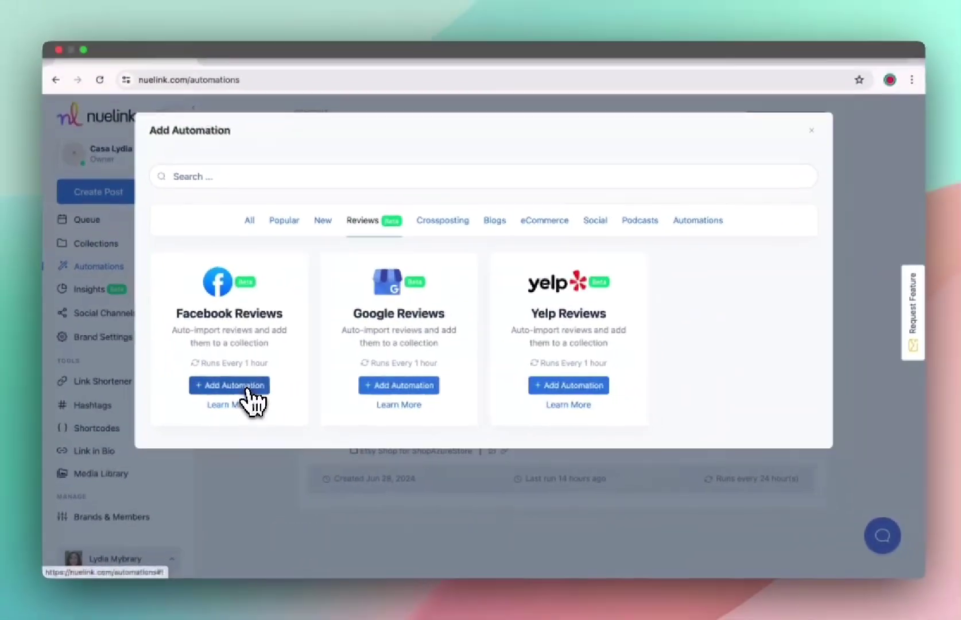
pyautogui.click(246, 386)
pyautogui.click(445, 228)
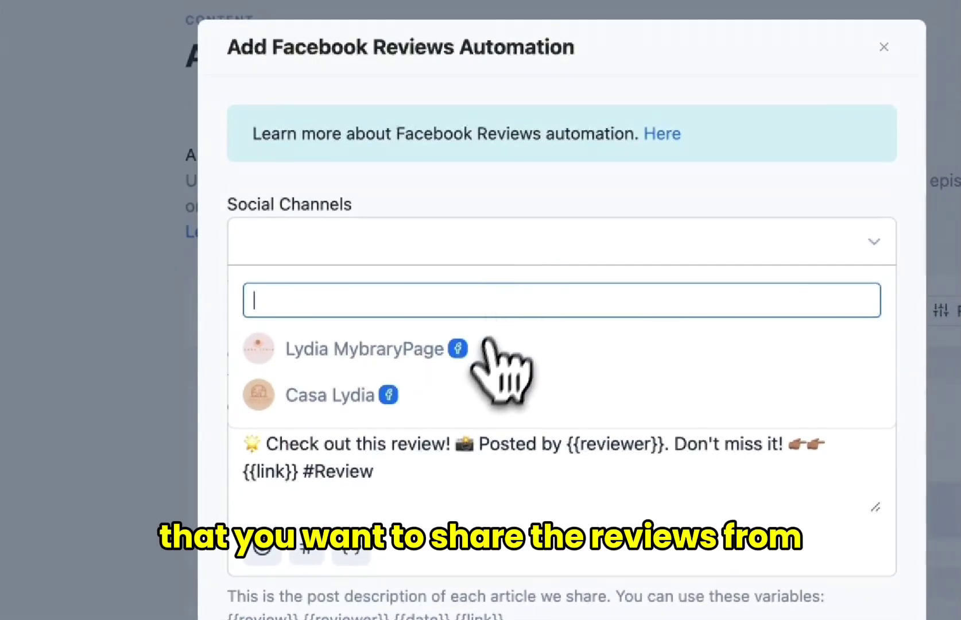
# Step: Select the first Facebook page as review source and browse the emoji, hashtag and shortcode options
pyautogui.click(467, 364)
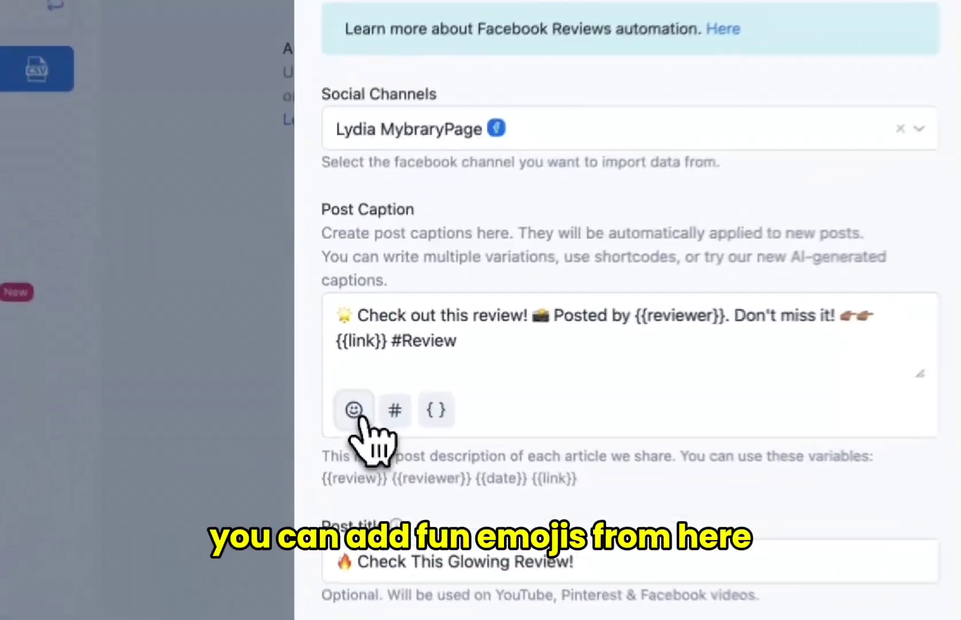
pyautogui.click(331, 378)
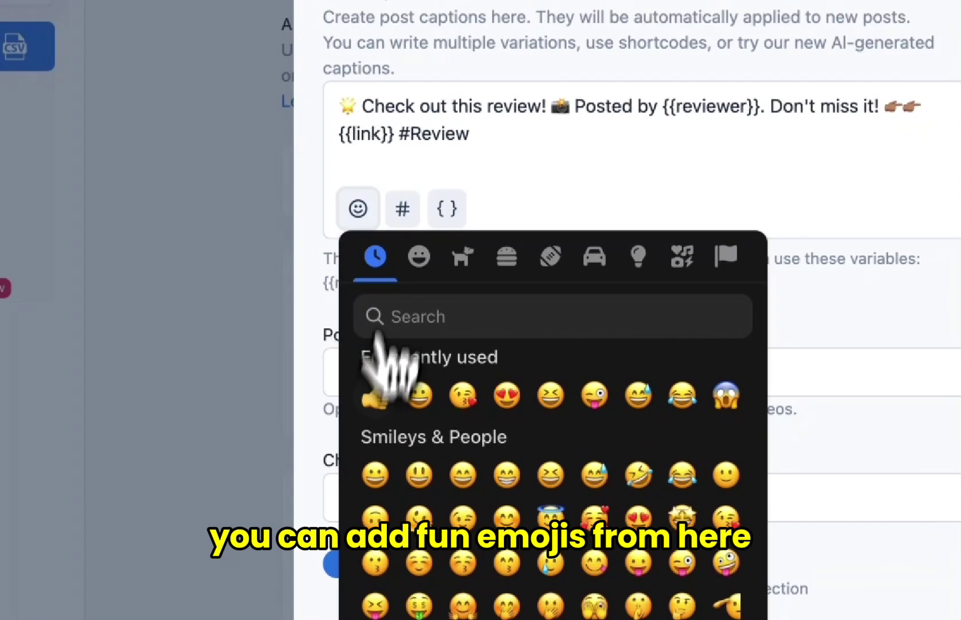
pyautogui.click(405, 209)
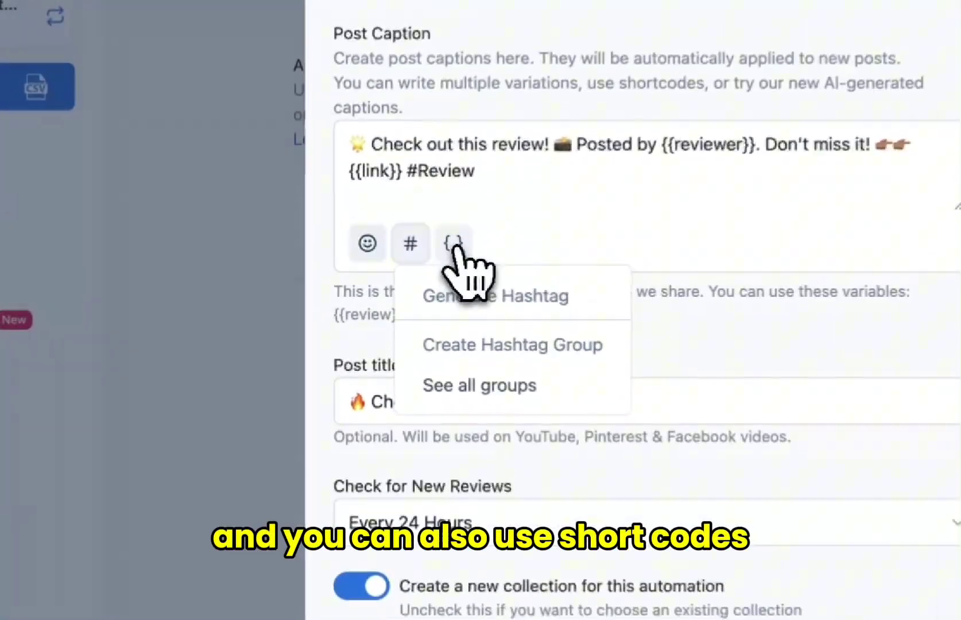
pyautogui.click(446, 211)
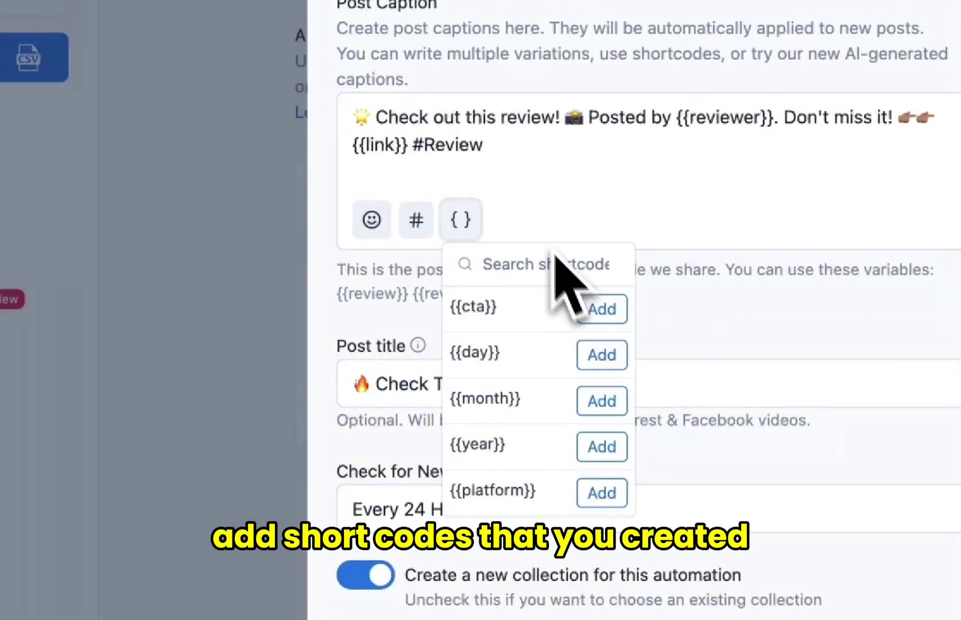
# Step: Add the {{cta}} shortcode on a new line at the end of the caption
pyautogui.click(476, 217)
pyautogui.press('Return')
pyautogui.click(462, 246)
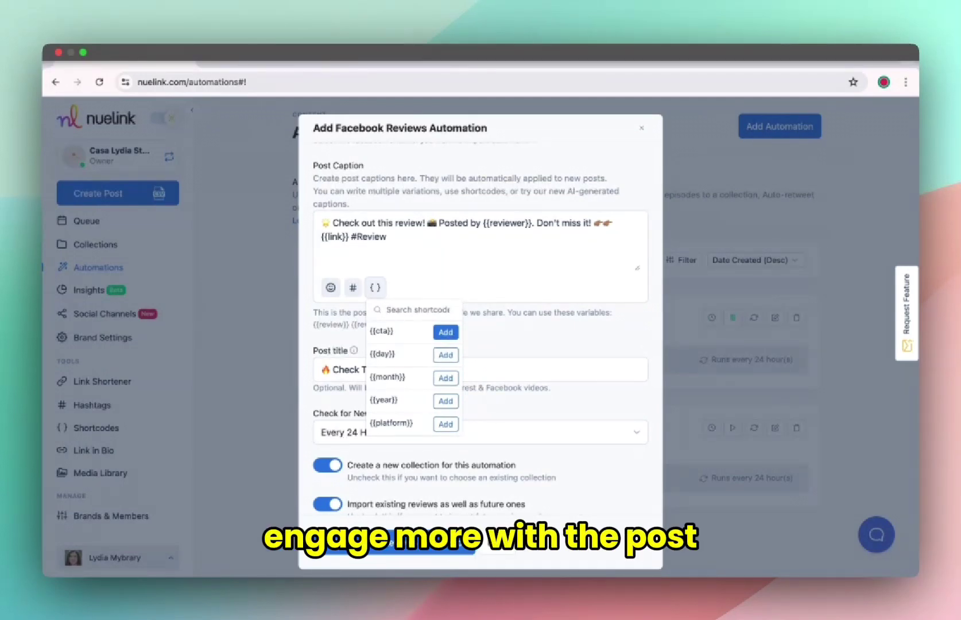
pyautogui.click(446, 332)
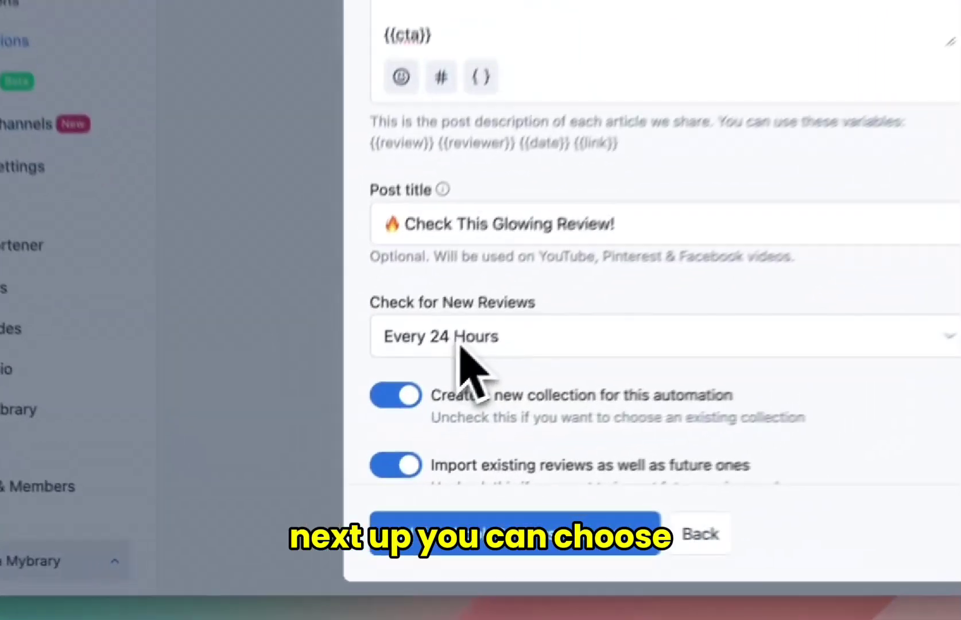
# Step: Keep 24-hour review checks into a new collection and enable the follow-up comment
pyautogui.click(368, 432)
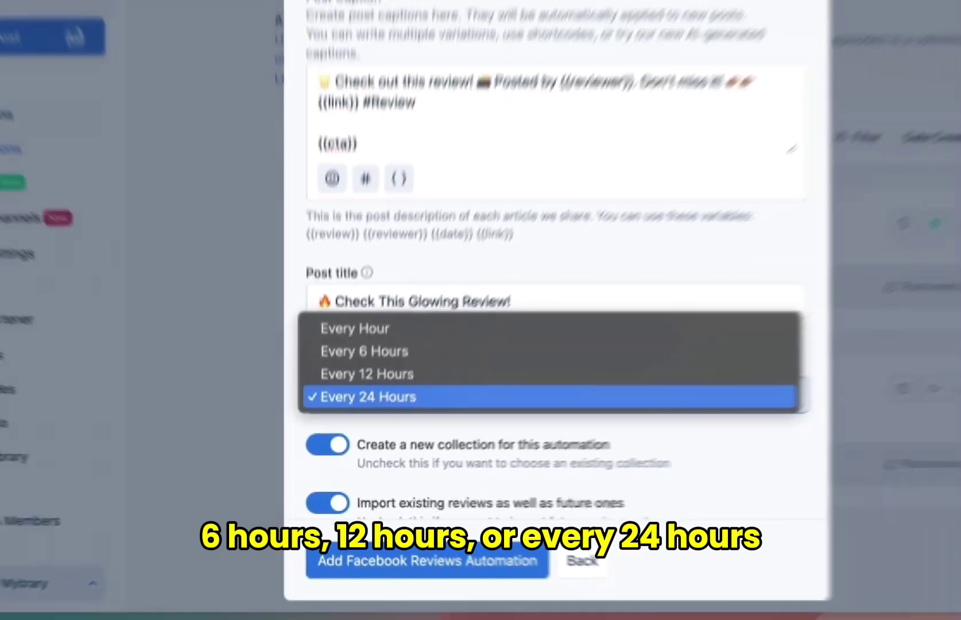
pyautogui.click(506, 361)
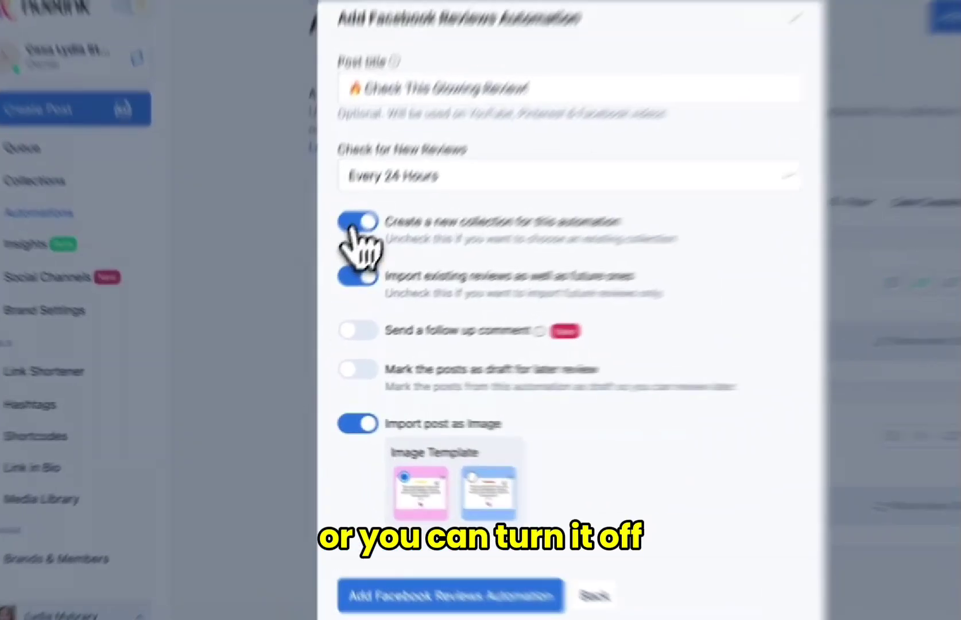
pyautogui.click(331, 275)
pyautogui.click(557, 258)
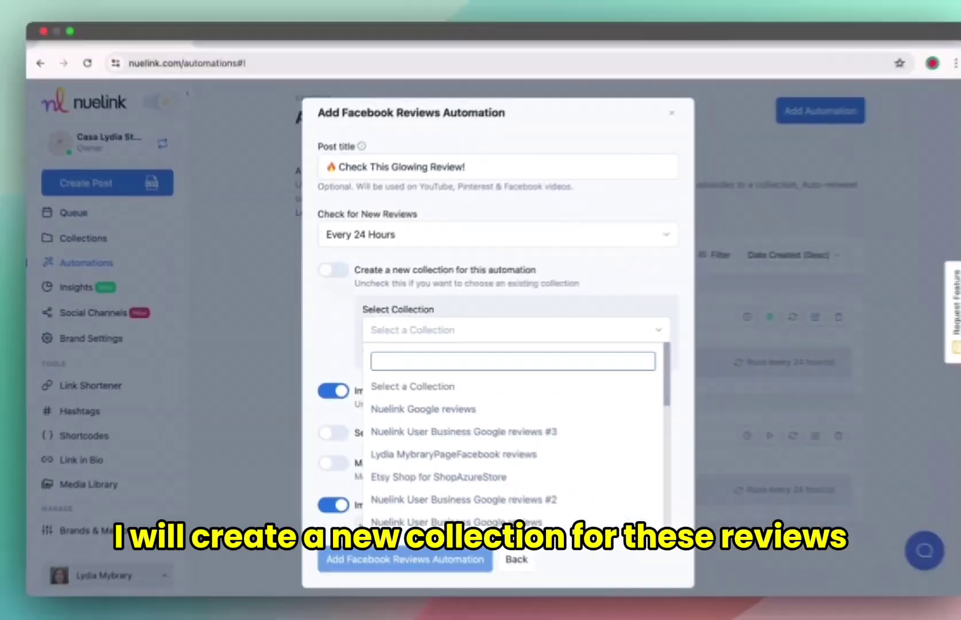
pyautogui.click(333, 269)
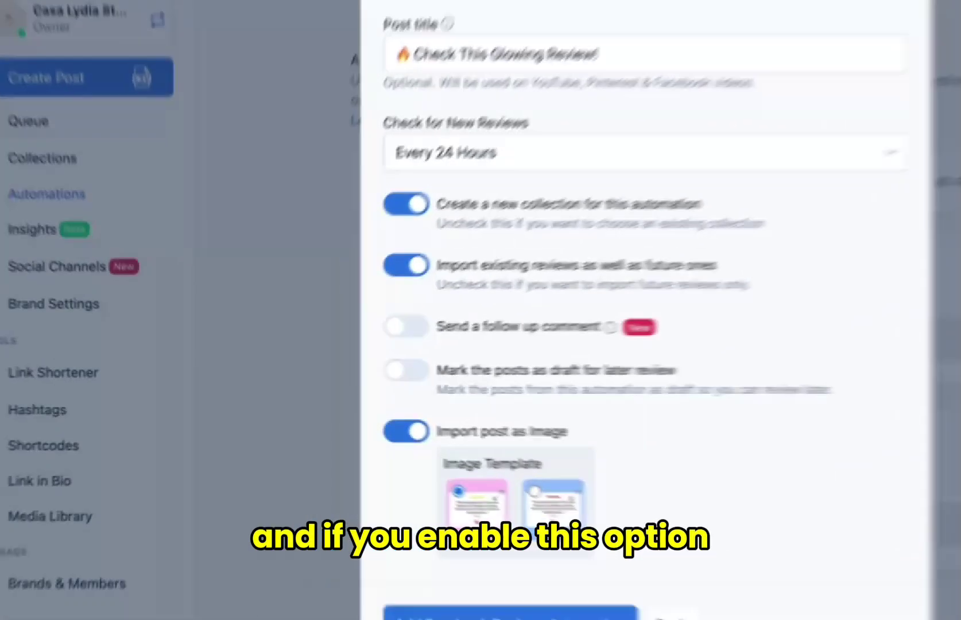
pyautogui.click(327, 352)
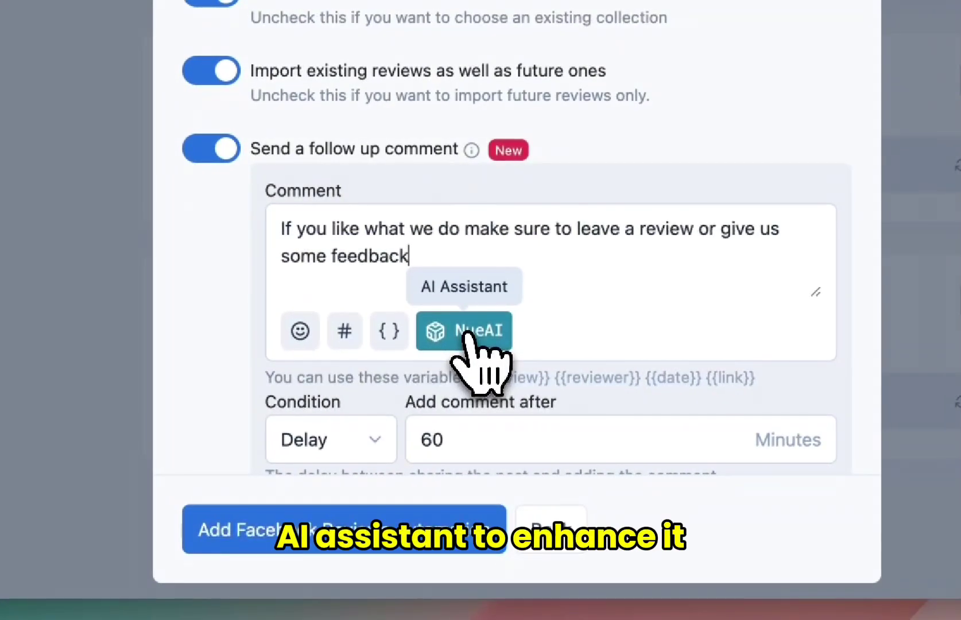
# Step: Rephrase the follow-up comment with NueAI emojis and add #Love #Review #Share hashtags
pyautogui.click(471, 332)
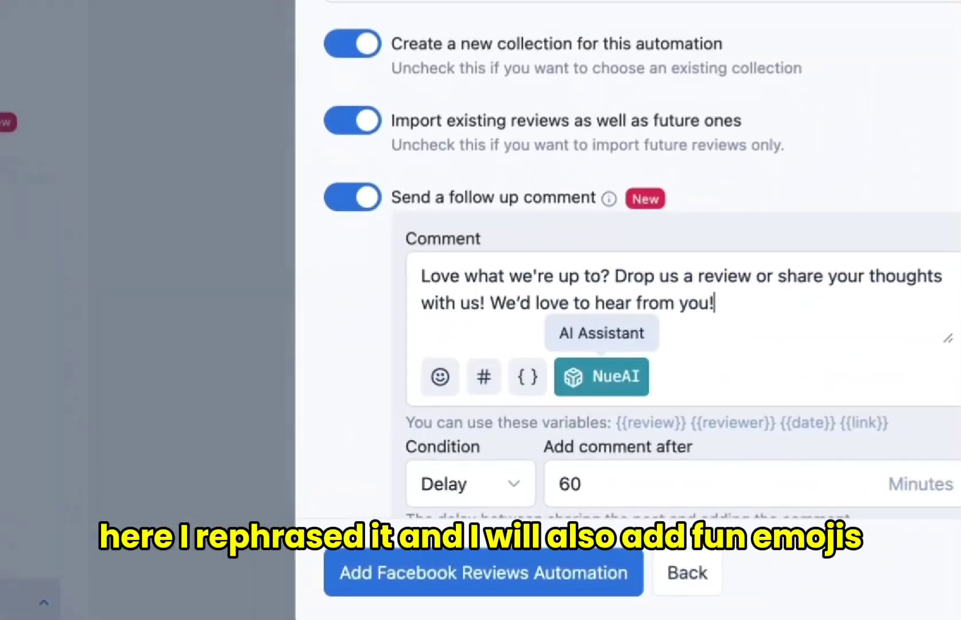
pyautogui.click(455, 442)
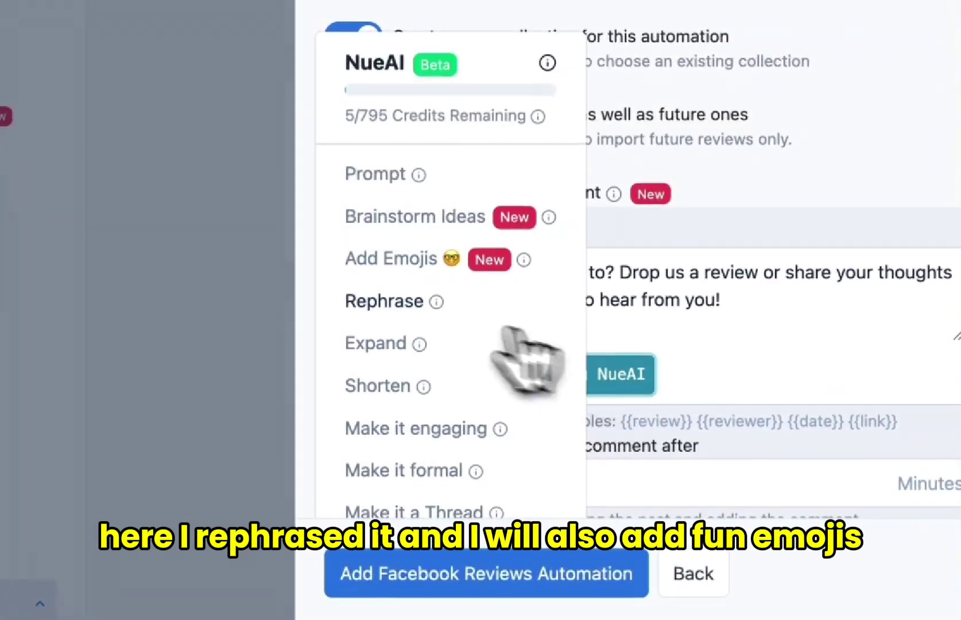
pyautogui.click(365, 258)
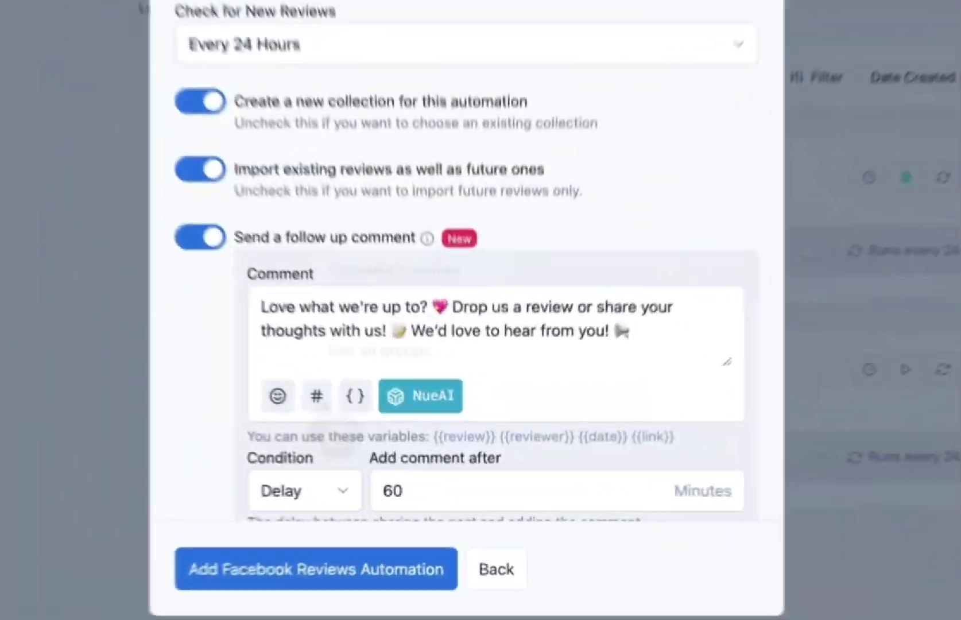
pyautogui.click(487, 376)
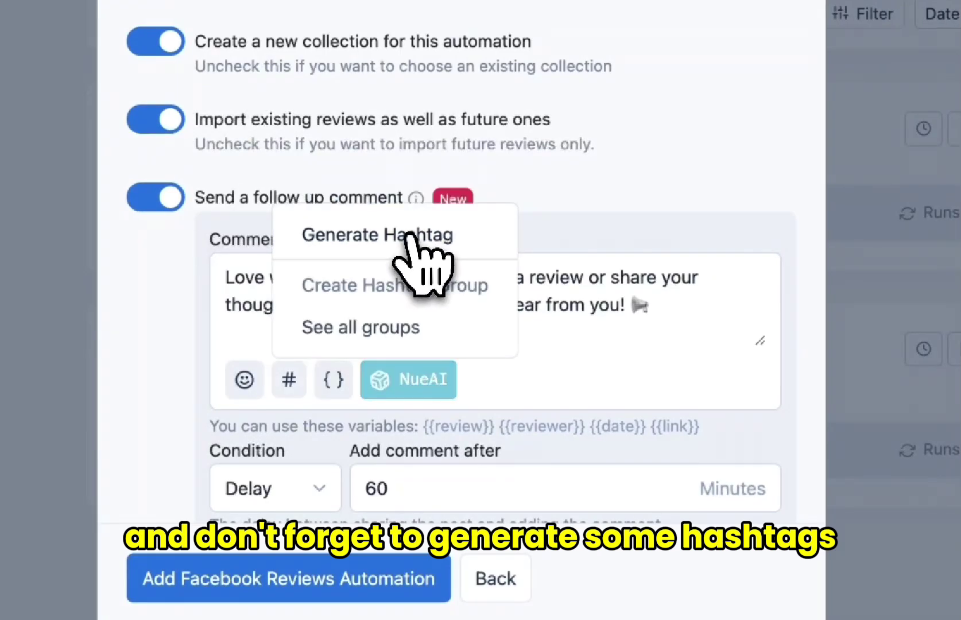
pyautogui.click(410, 233)
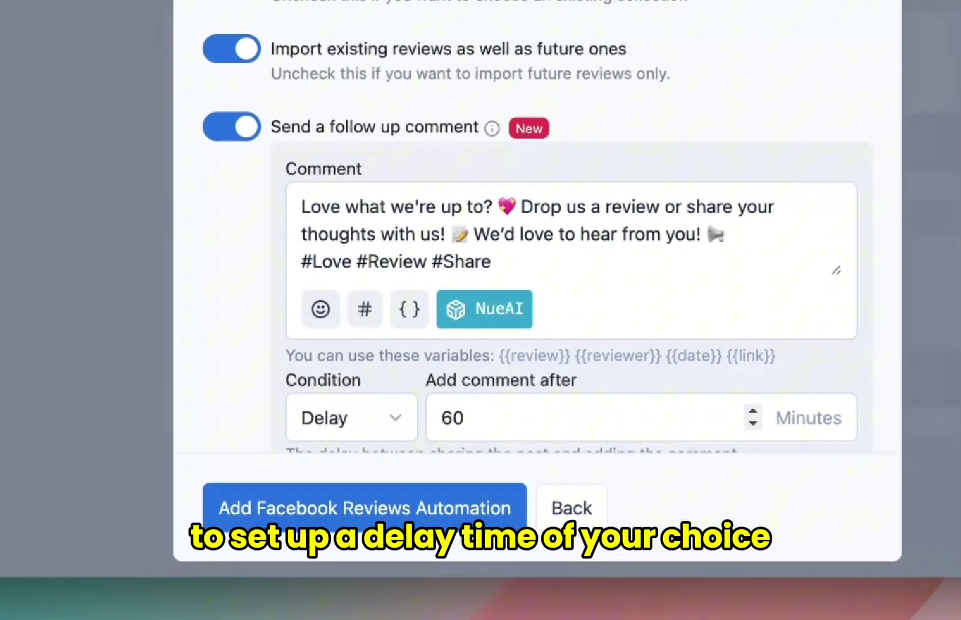
# Step: Change the follow-up comment delay from 60 minutes to 1 minute
pyautogui.press('BackSpace')
pyautogui.press('BackSpace')
pyautogui.write('1')
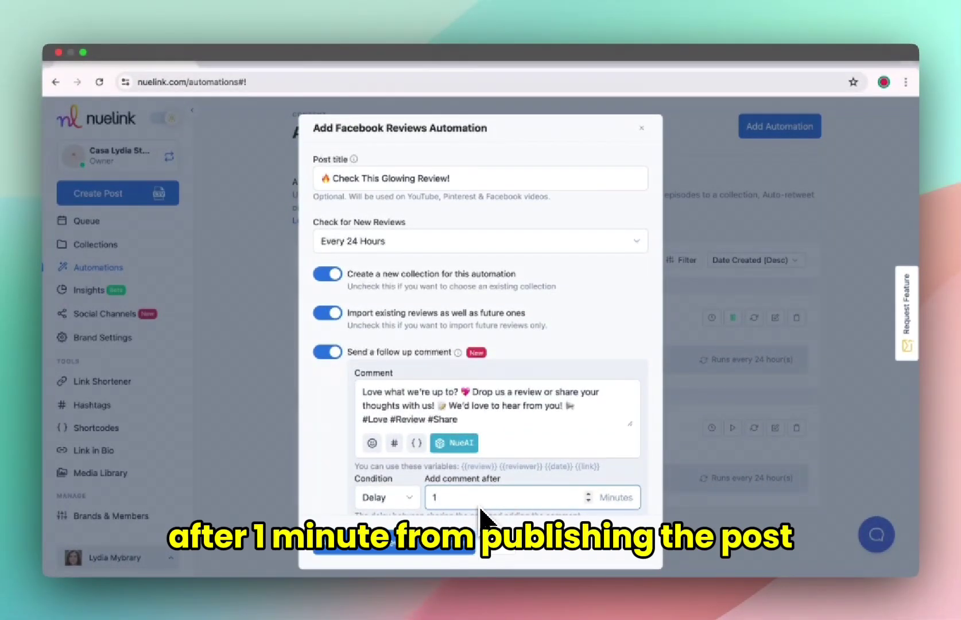
pyautogui.scroll(-3, 382, 483)
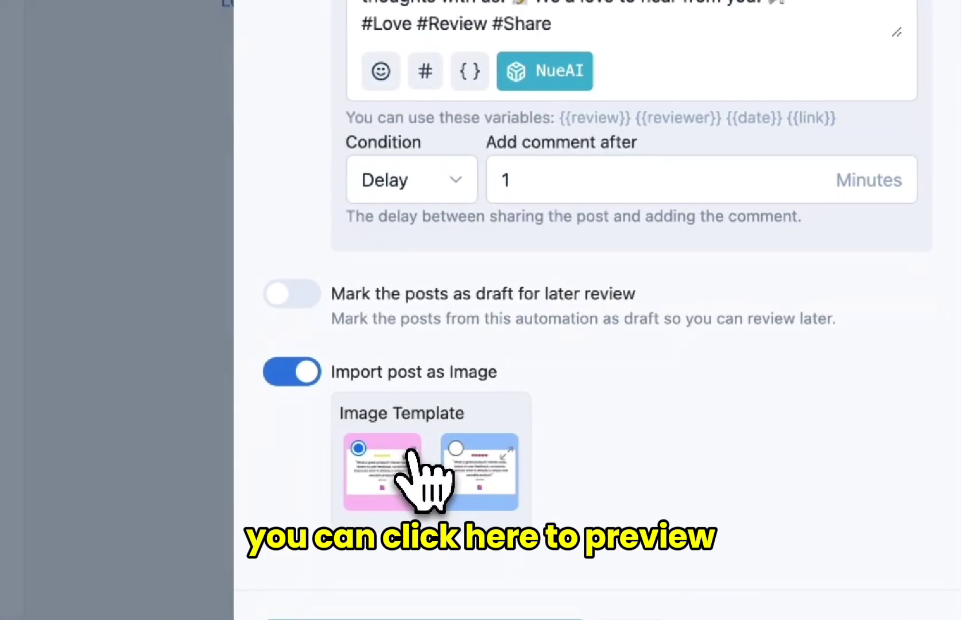
# Step: Preview the pink image template, then create the Facebook Reviews automation
pyautogui.click(361, 447)
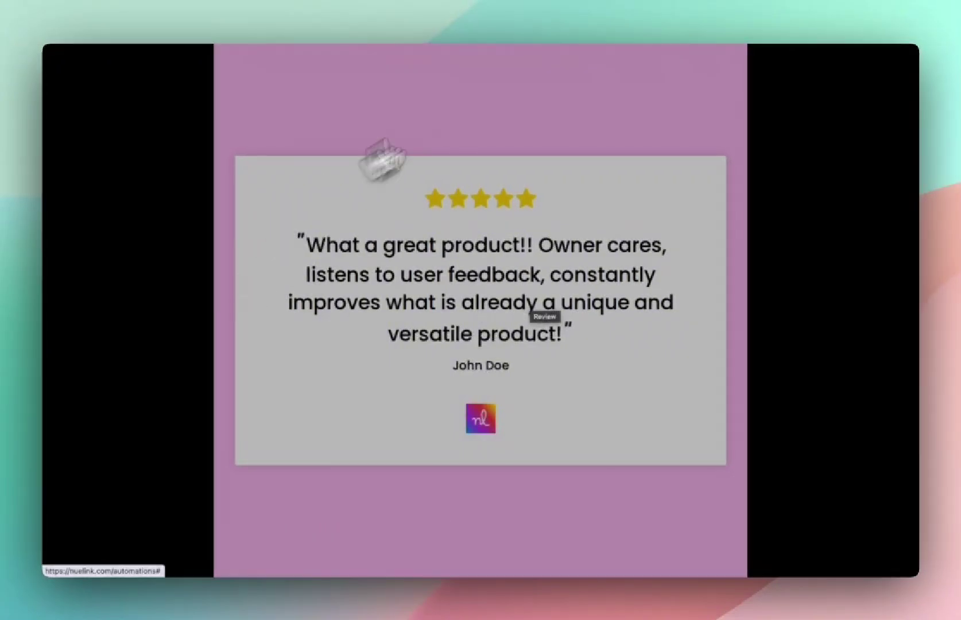
pyautogui.press('Escape')
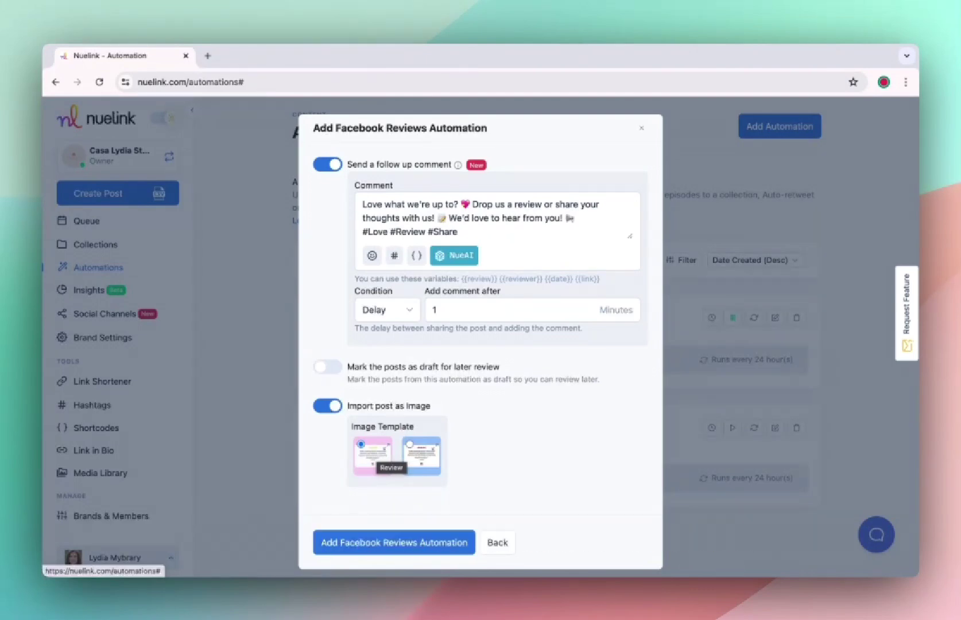
pyautogui.click(432, 552)
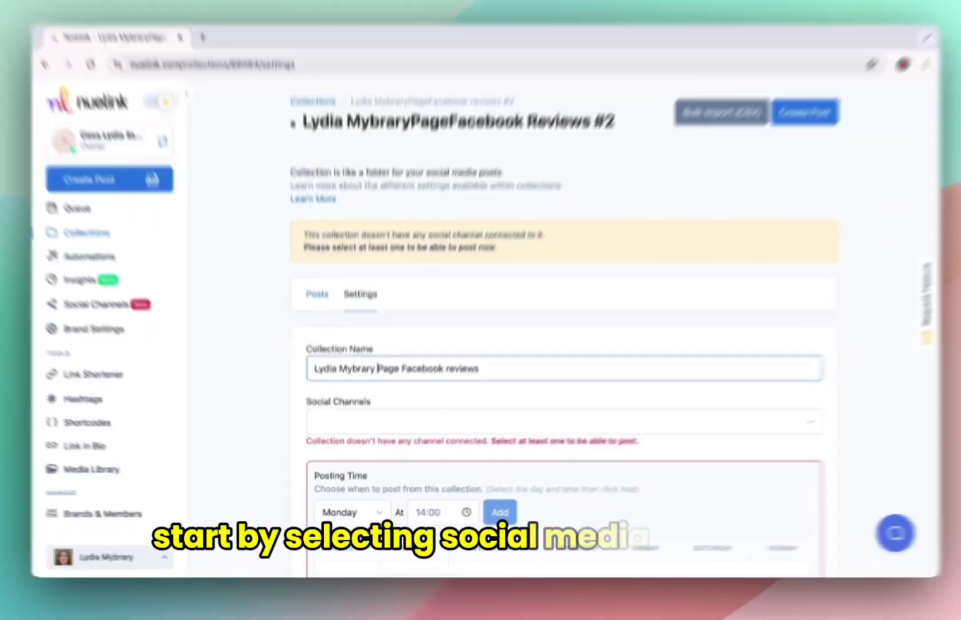
# Step: Add the TikTok shop, Instagram and Twitter accounts to the collection's social channels
pyautogui.click(387, 428)
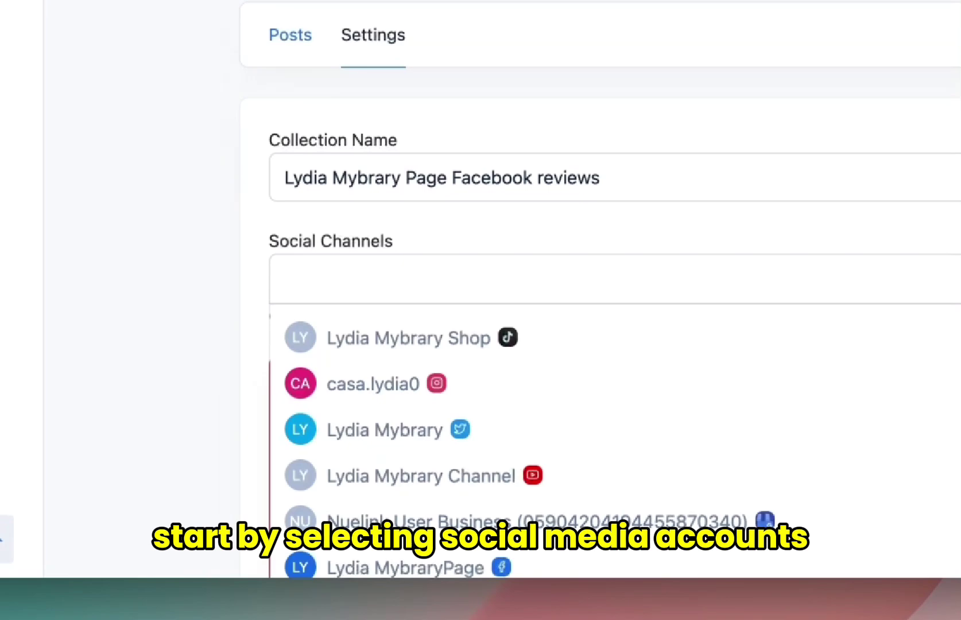
pyautogui.click(534, 339)
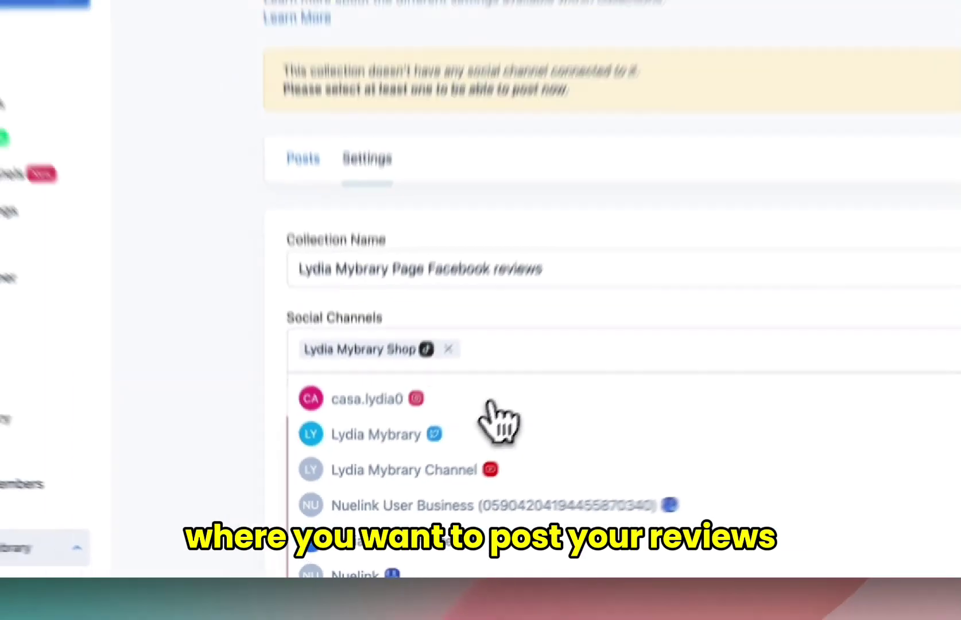
pyautogui.click(521, 338)
pyautogui.click(443, 460)
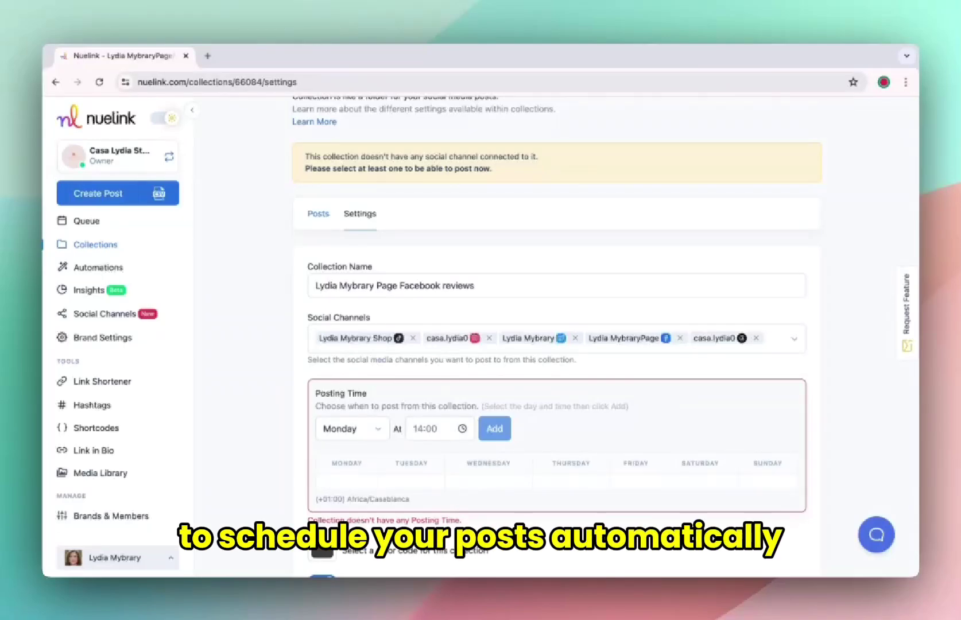
# Step: Add a Sunday 11:13 posting slot to the collection
pyautogui.click(355, 402)
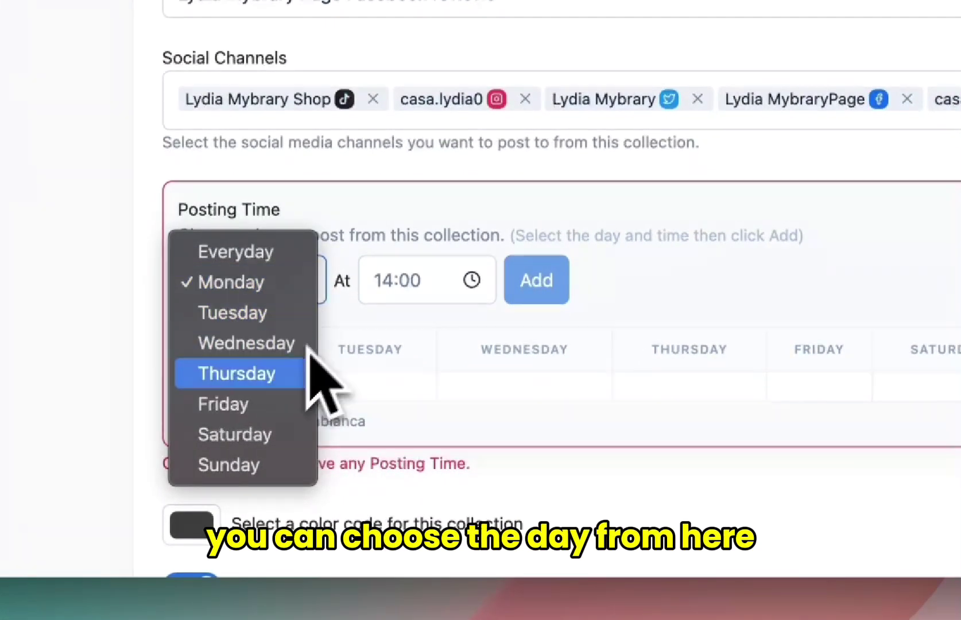
pyautogui.click(281, 465)
pyautogui.click(402, 280)
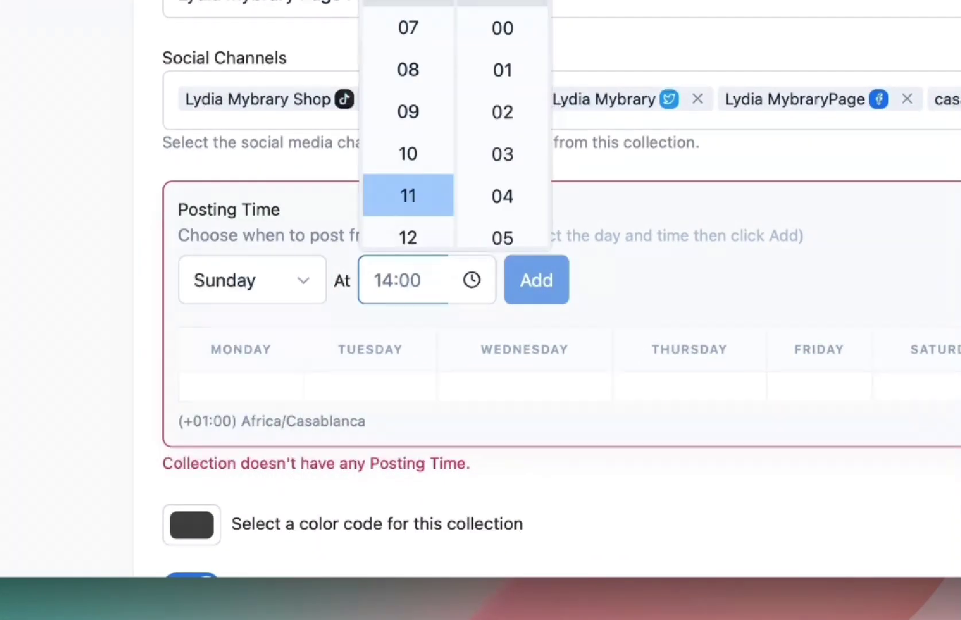
pyautogui.scroll(-5, 505, 198)
pyautogui.click(502, 184)
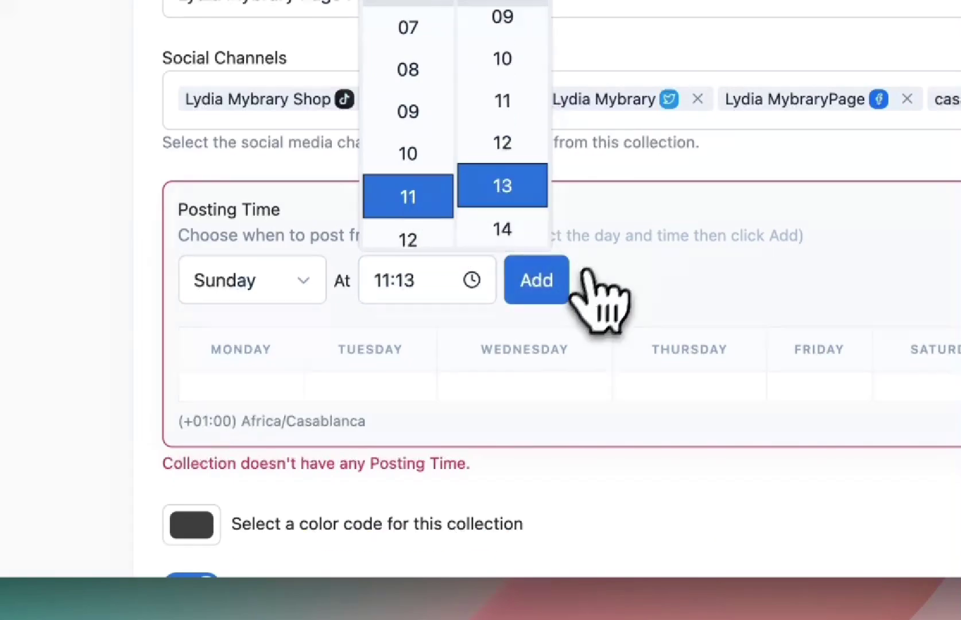
pyautogui.click(532, 293)
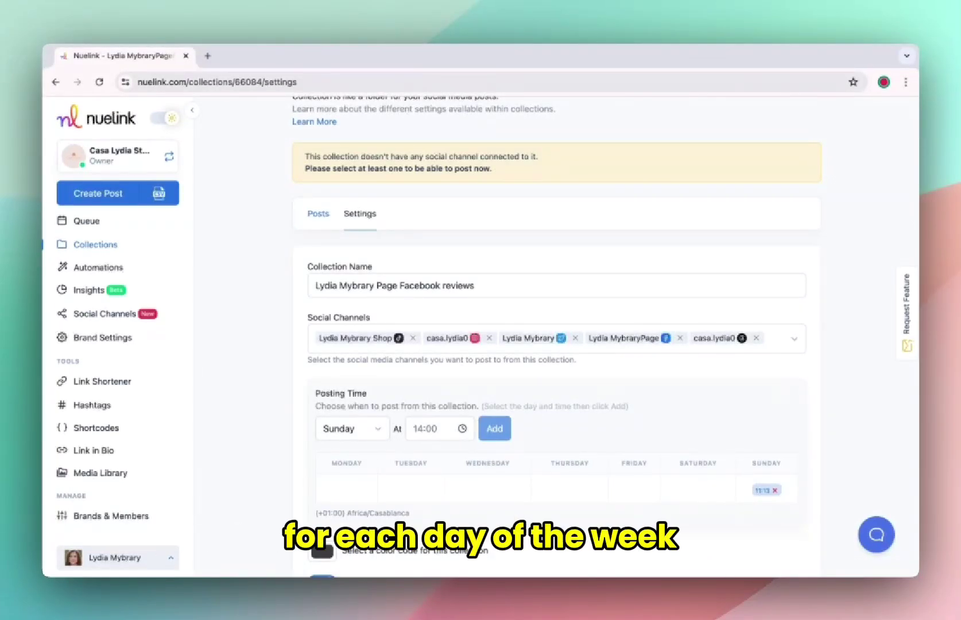
# Step: Limit each post to 2 shares maximum and save the collection settings
pyautogui.scroll(-5, 737, 489)
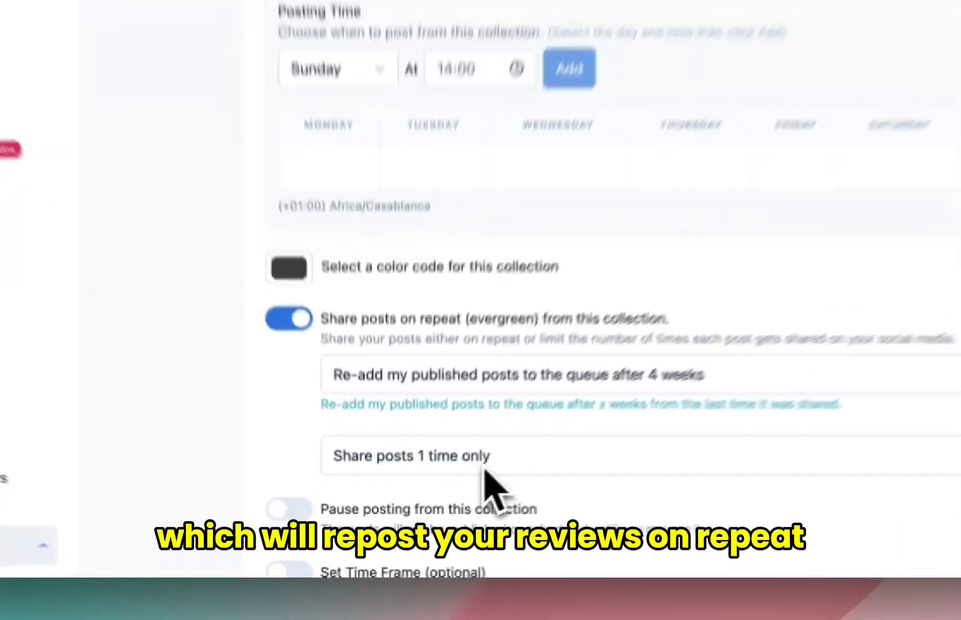
pyautogui.click(451, 503)
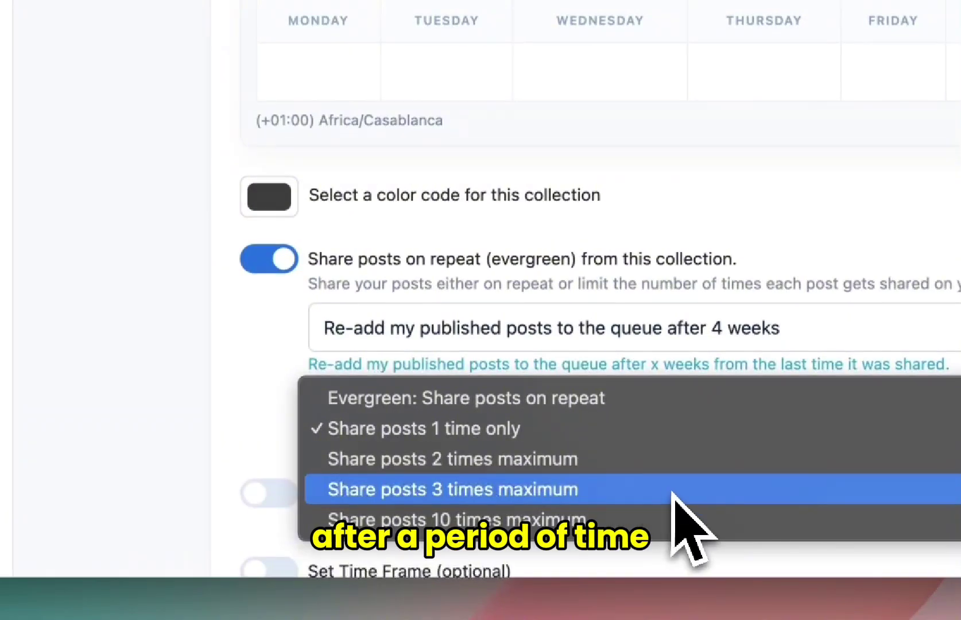
pyautogui.click(675, 459)
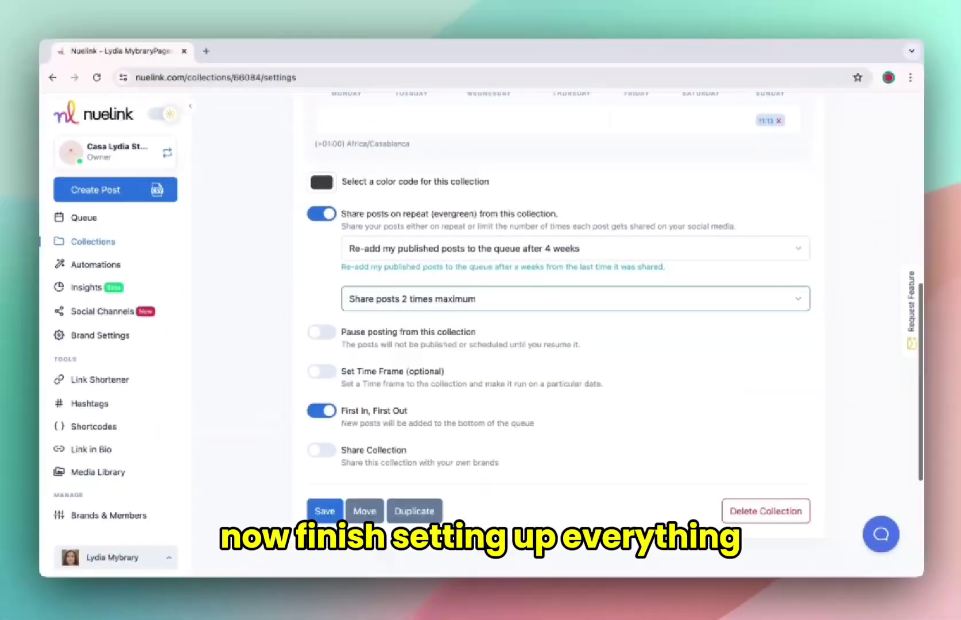
pyautogui.scroll(-2, 557, 287)
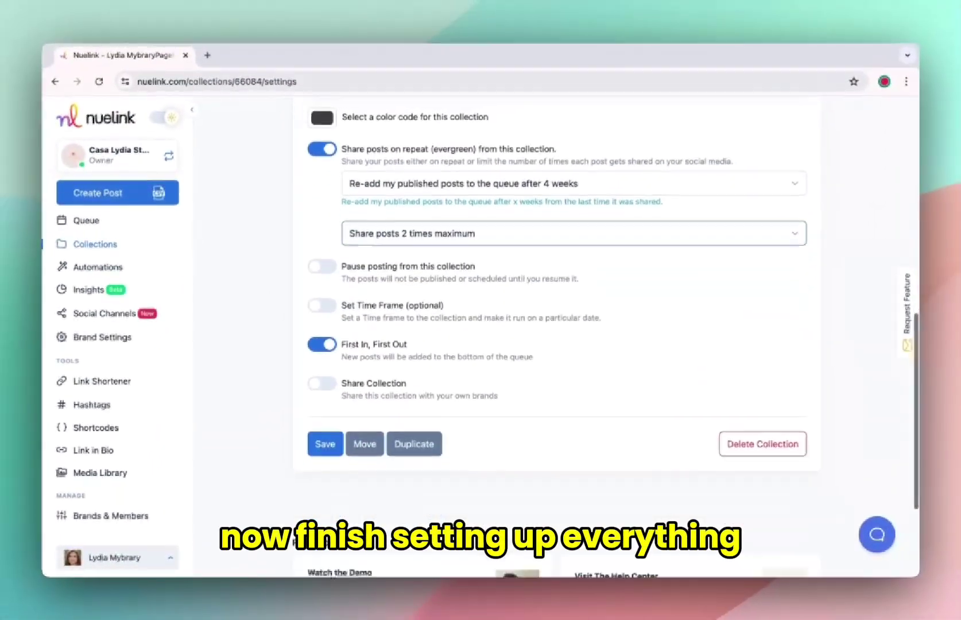
pyautogui.scroll(-1, 383, 551)
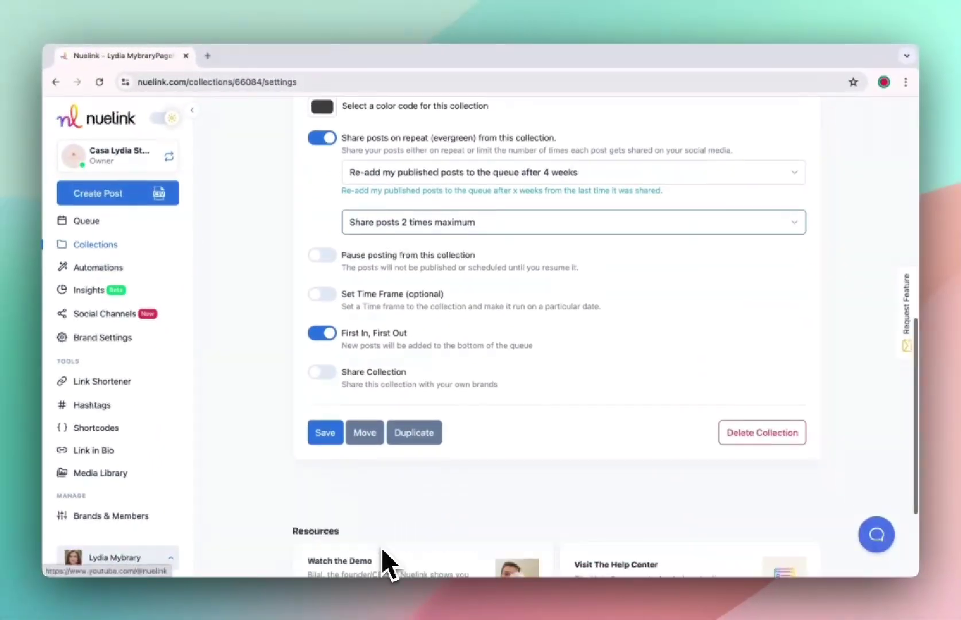
pyautogui.click(322, 436)
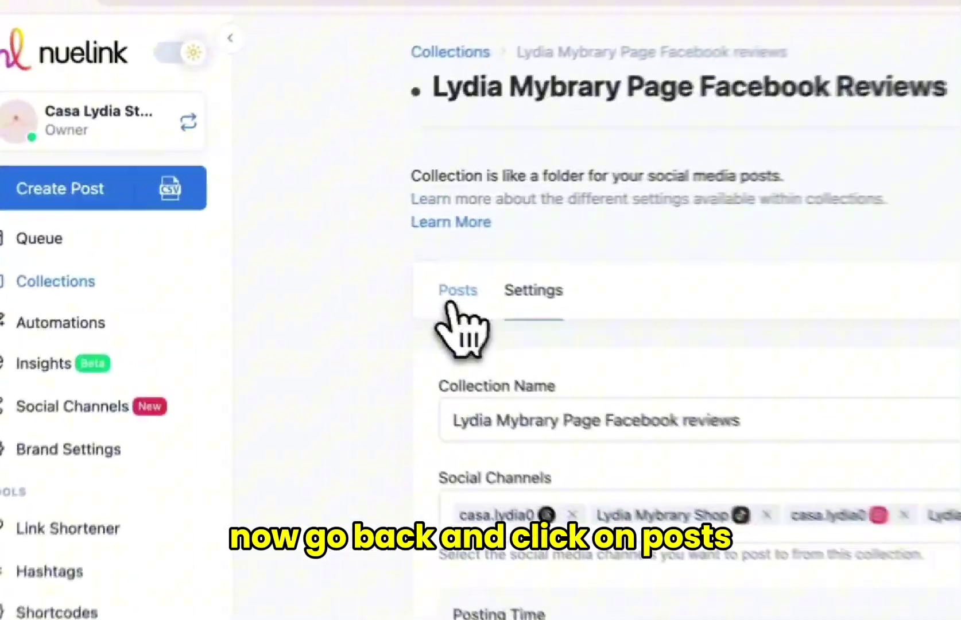
# Step: Publish the Jul 07 review post immediately from the collection's Posts tab
pyautogui.click(316, 256)
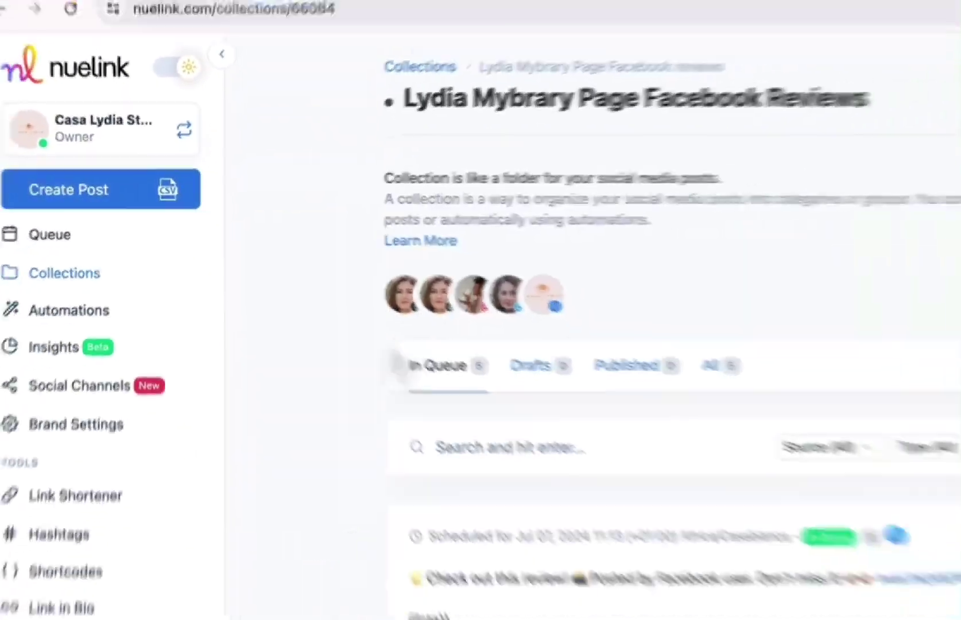
pyautogui.scroll(-5, 574, 344)
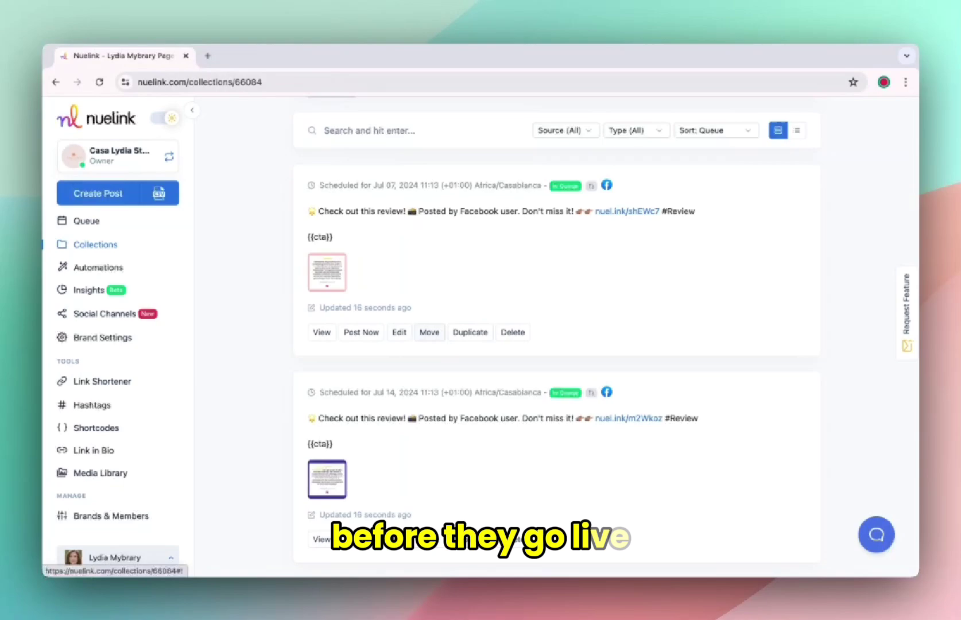
pyautogui.click(361, 332)
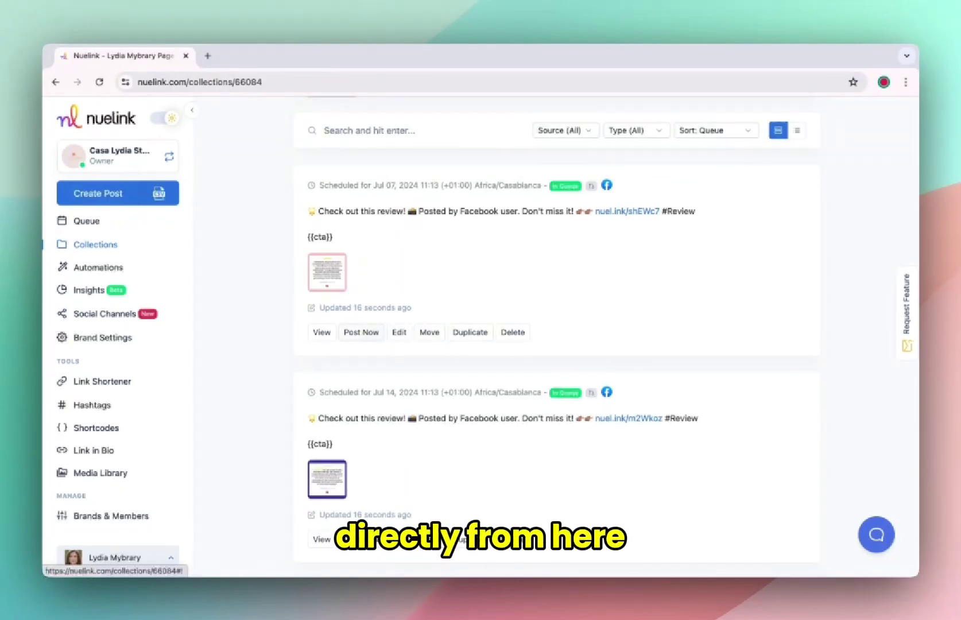
pyautogui.click(361, 332)
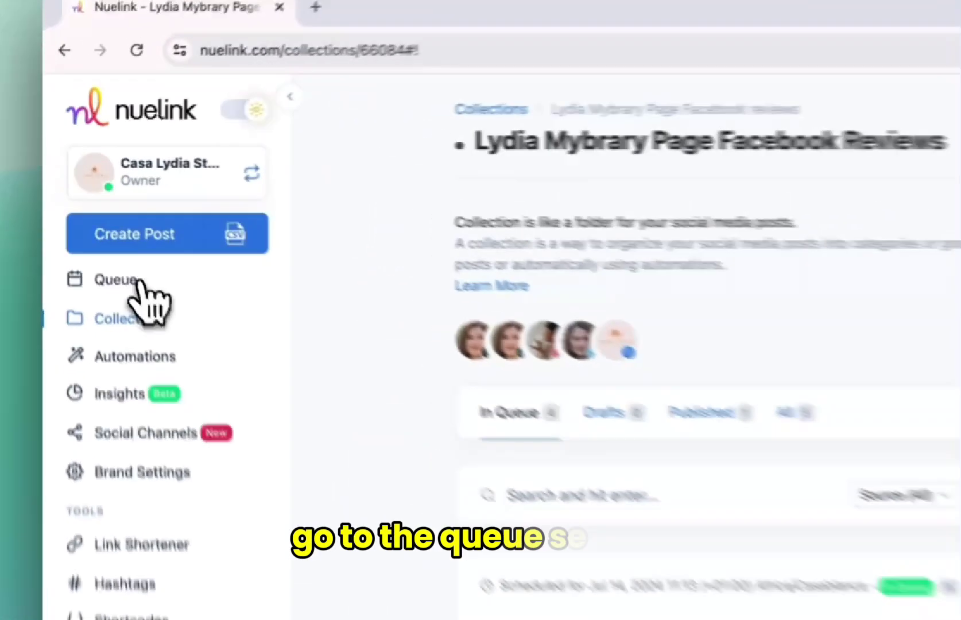
# Step: Show the Published posts, scroll to Likes and Comments, and open an Instagram review post
pyautogui.click(101, 221)
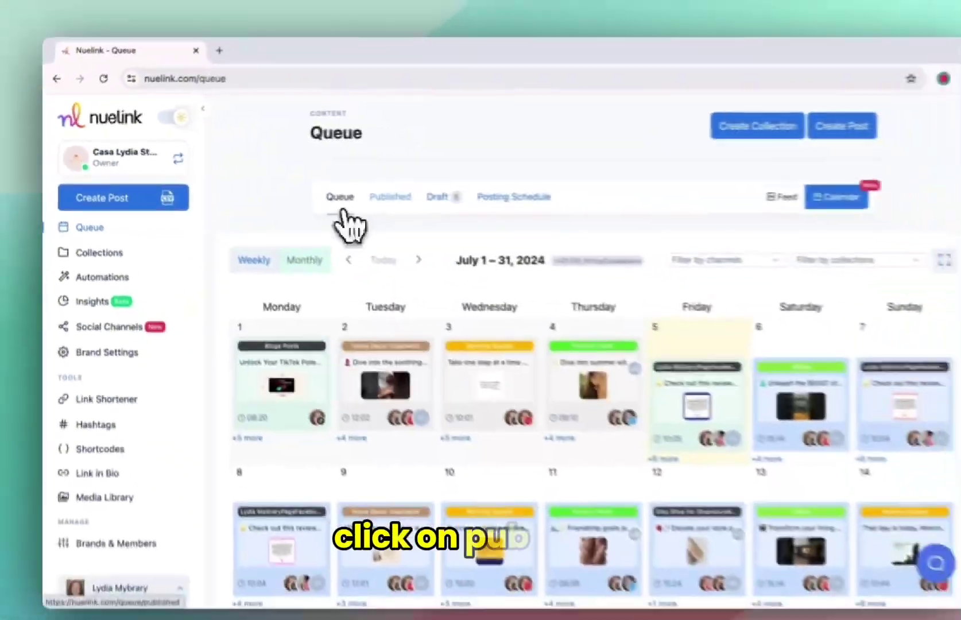
pyautogui.click(390, 196)
pyautogui.scroll(-1, 580, 268)
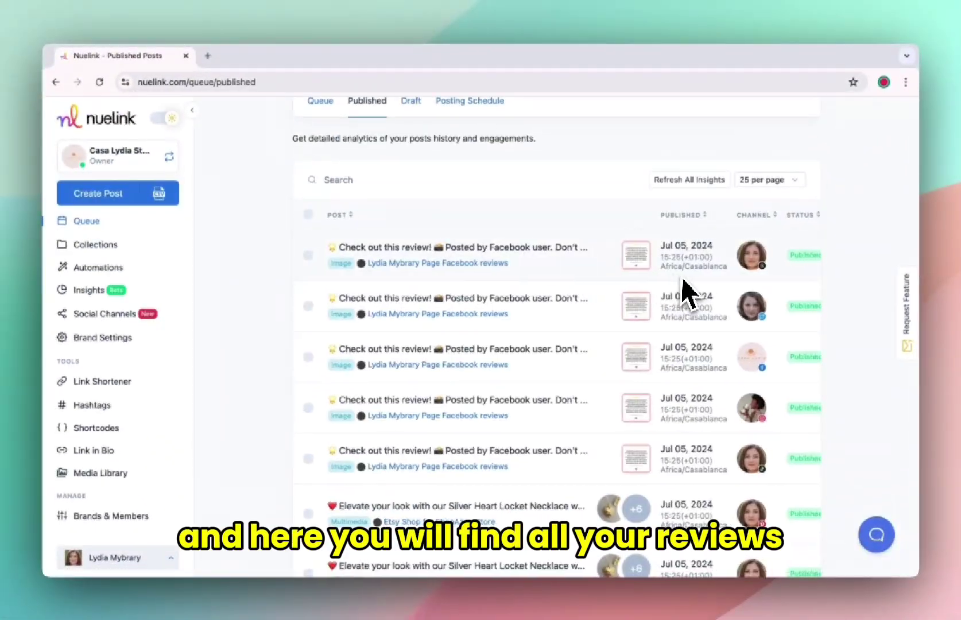
pyautogui.hscroll(3, 687, 293)
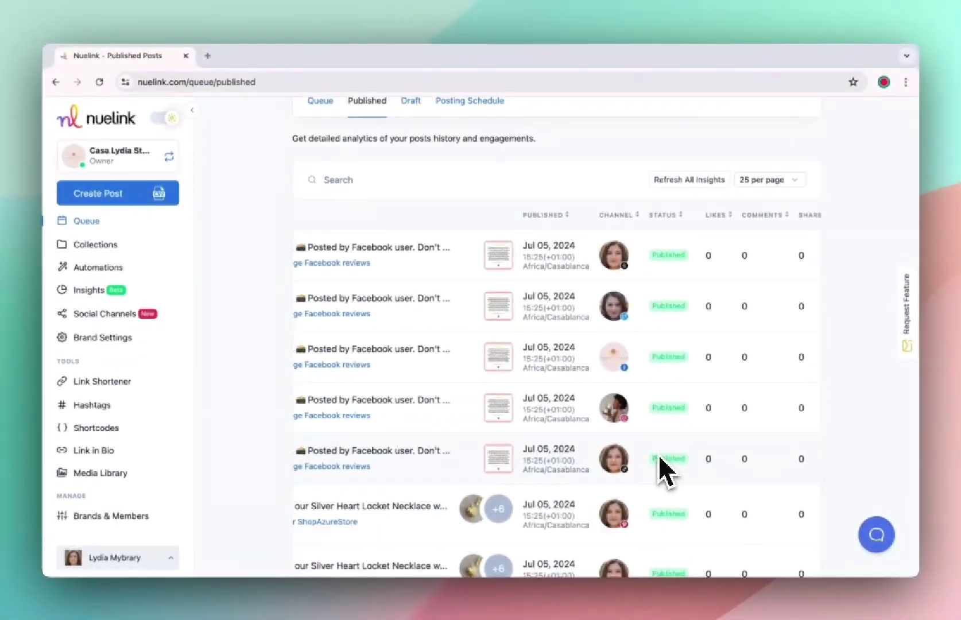
pyautogui.click(614, 406)
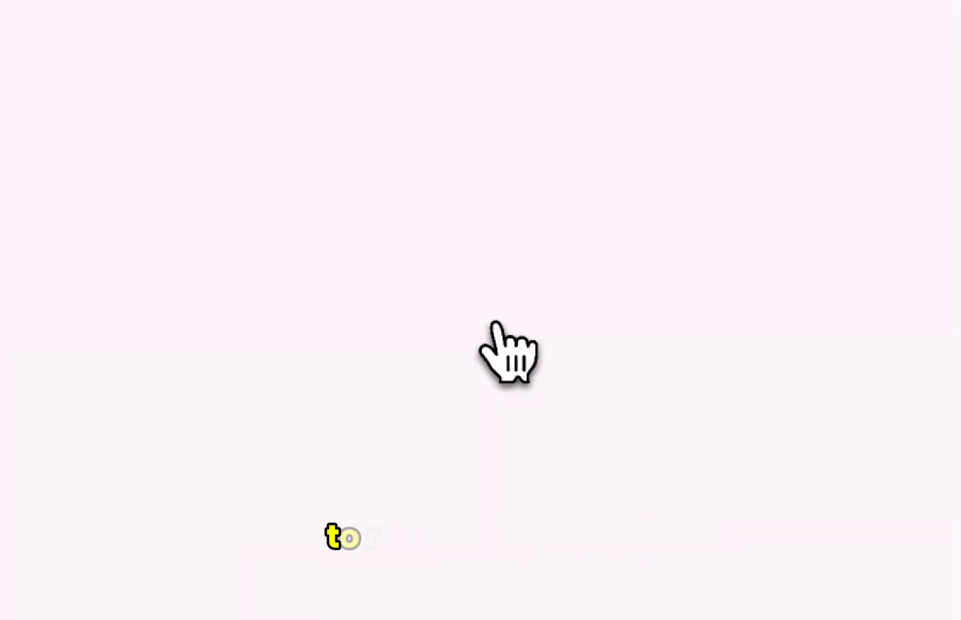